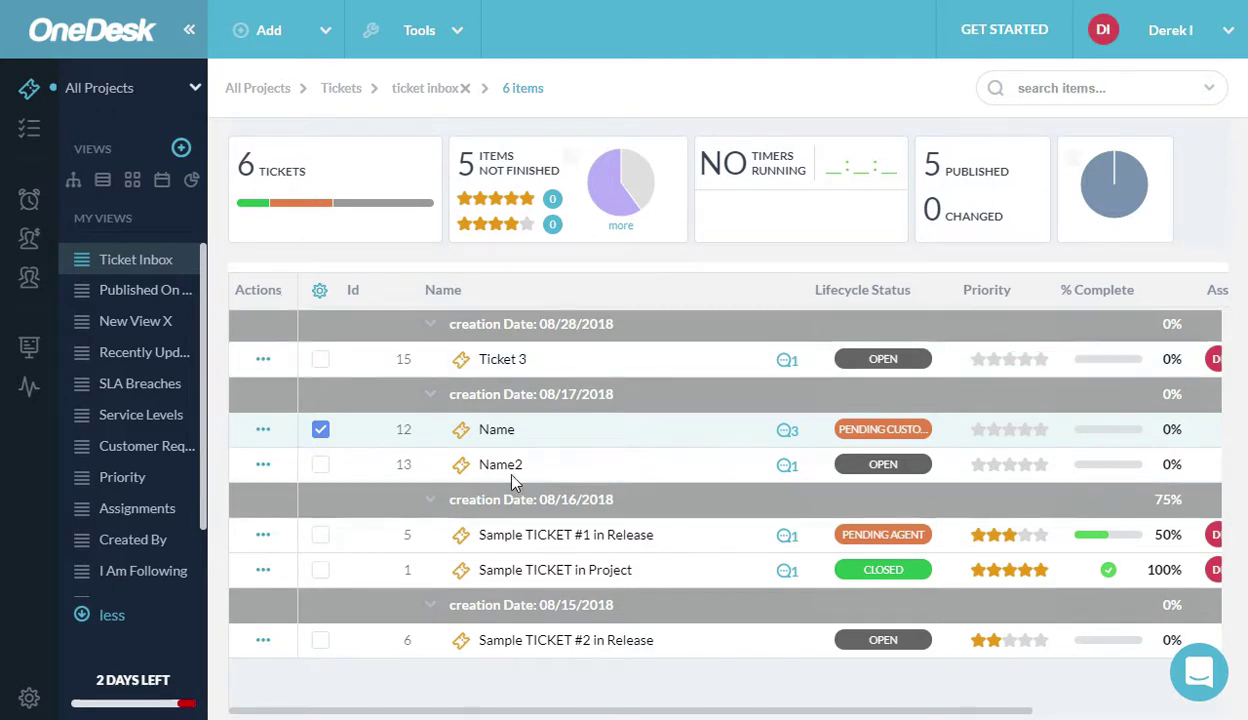
Browse the getting-started overview and the email-capture help page, then return to tickets.
{"action": "left_click", "coordinate": [1000, 30]}
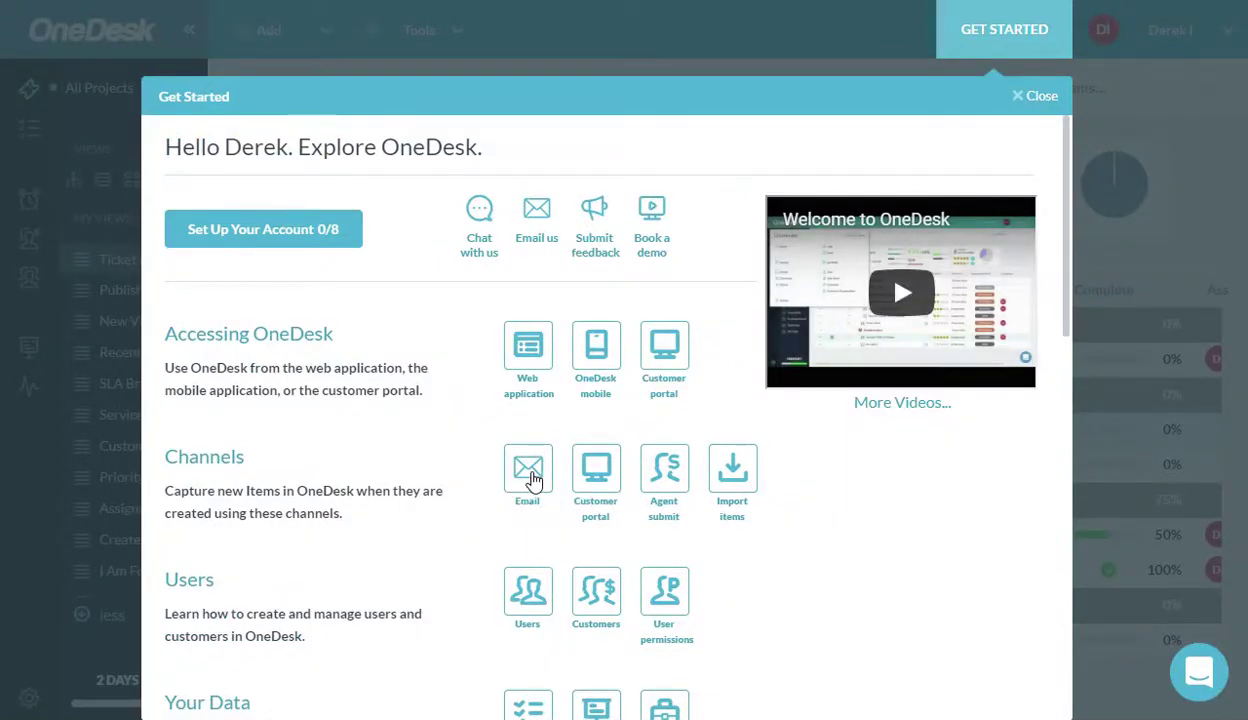
{"action": "left_click", "coordinate": [527, 472]}
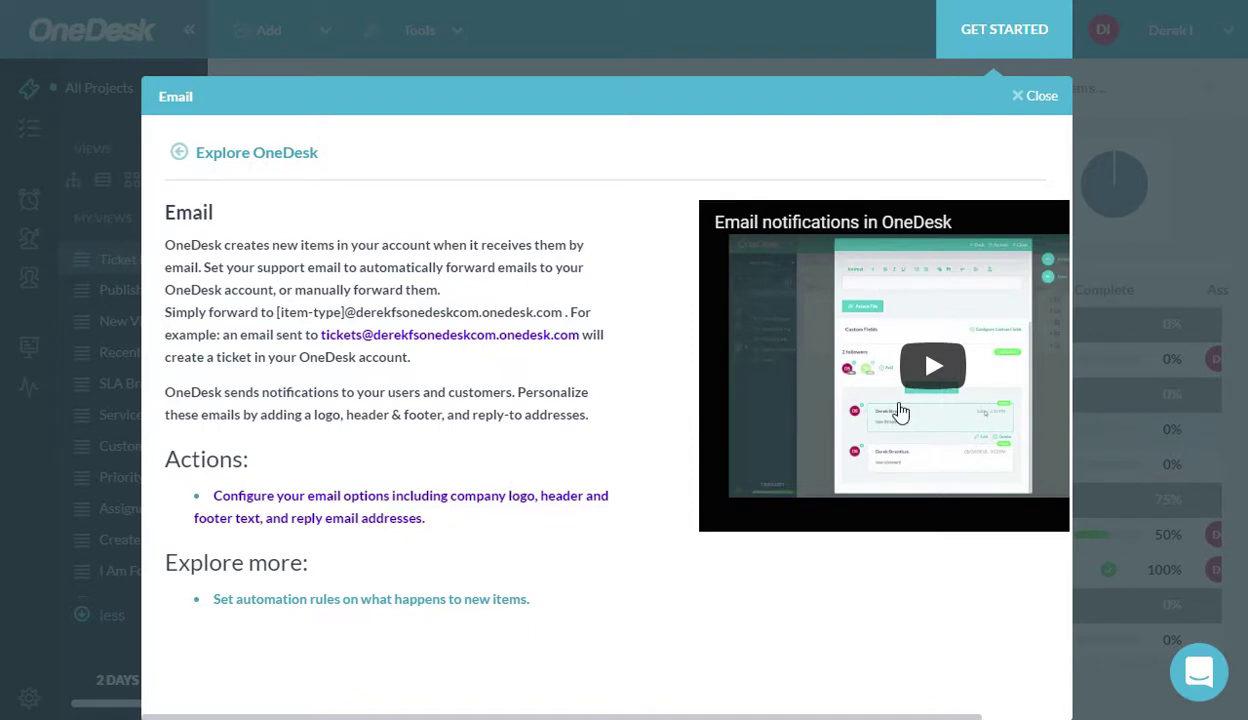
{"action": "left_click", "coordinate": [1040, 97]}
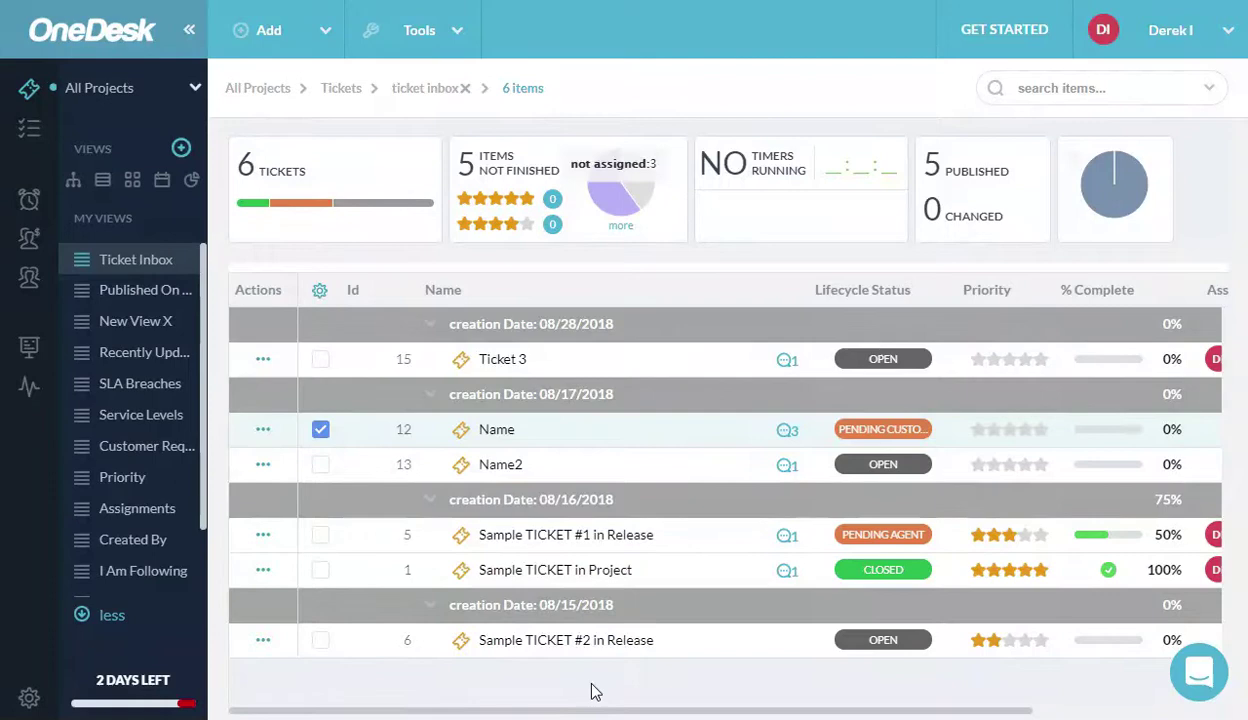
Open Ticket 3's full details and scroll down to the bot's confirmation email thread.
{"action": "left_click", "coordinate": [263, 359]}
{"action": "left_click", "coordinate": [200, 402]}
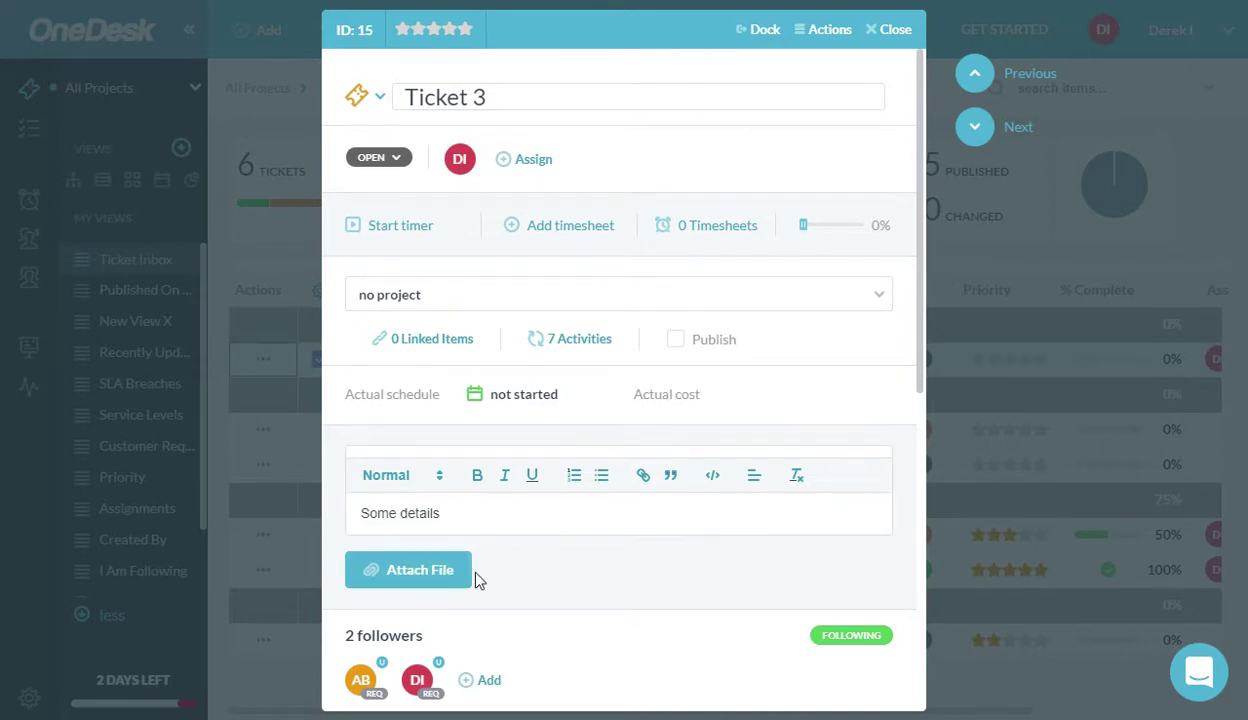
{"action": "scroll", "coordinate": [540, 561], "scroll_direction": "down", "scroll_amount": 3}
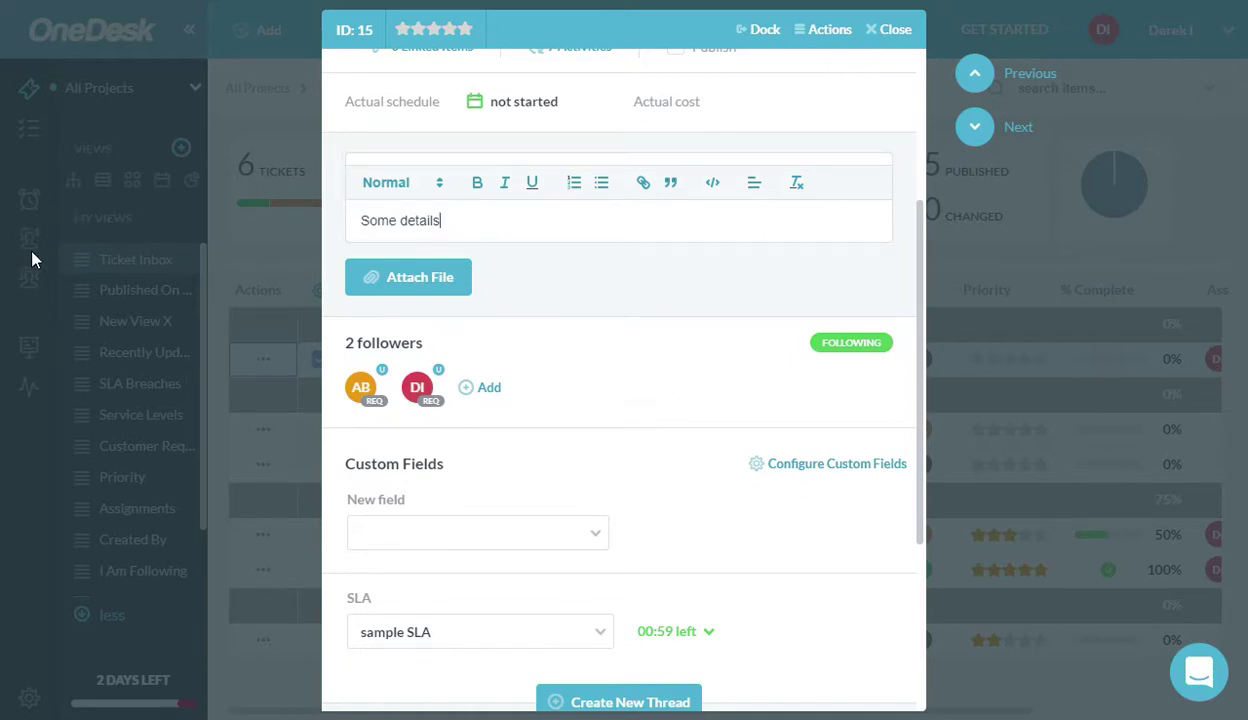
{"action": "scroll", "coordinate": [697, 472], "scroll_direction": "down", "scroll_amount": 3}
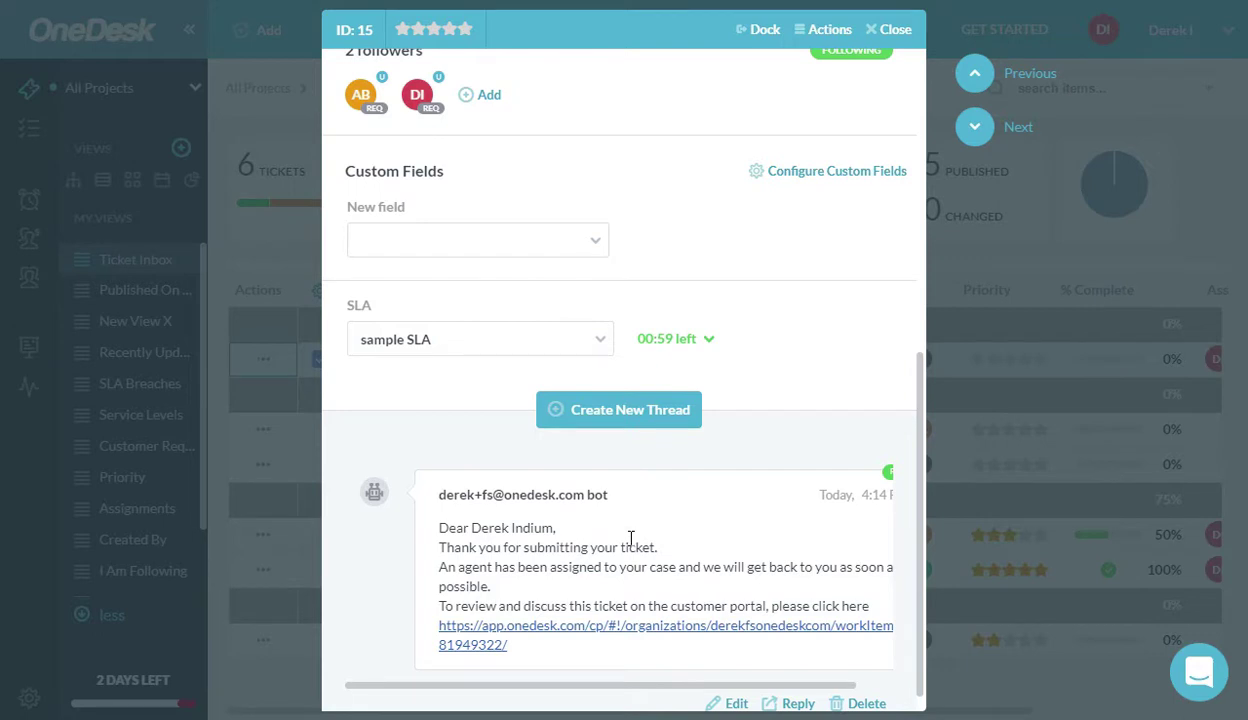
{"action": "scroll", "coordinate": [631, 540], "scroll_direction": "down", "scroll_amount": 1}
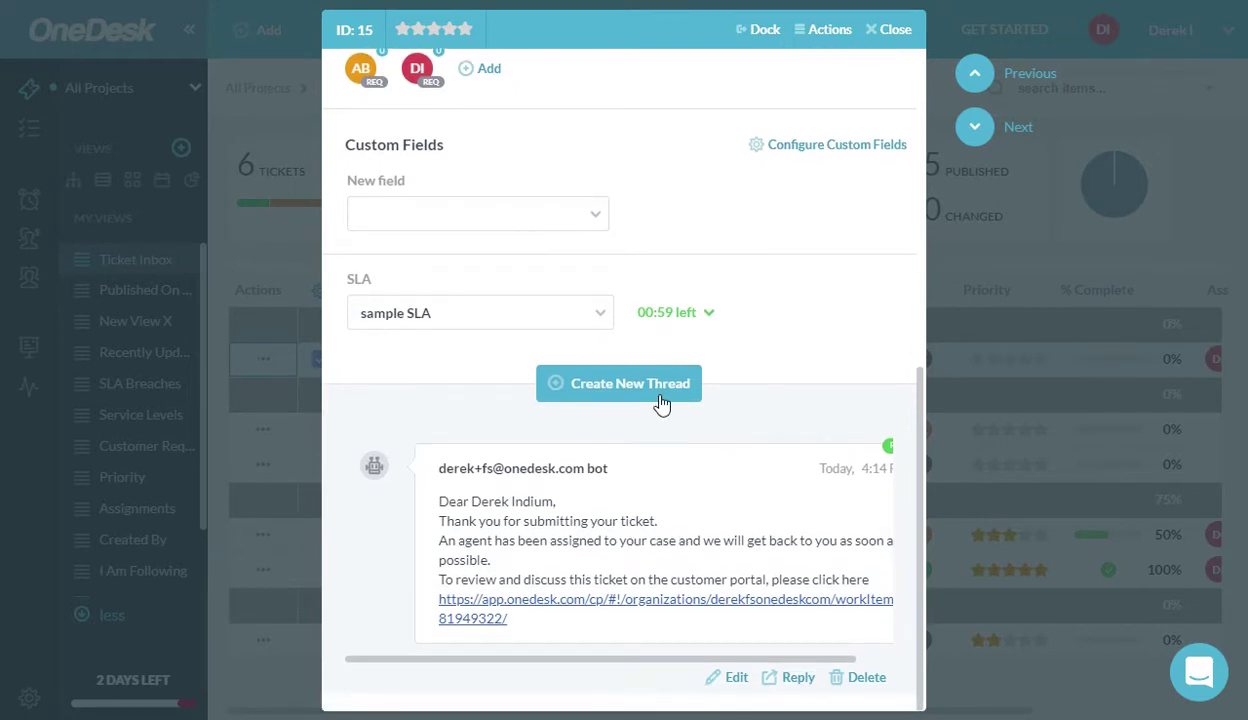
Write a new 'Reply' thread on Ticket 3, keep it public, and post it.
{"action": "left_click", "coordinate": [617, 390]}
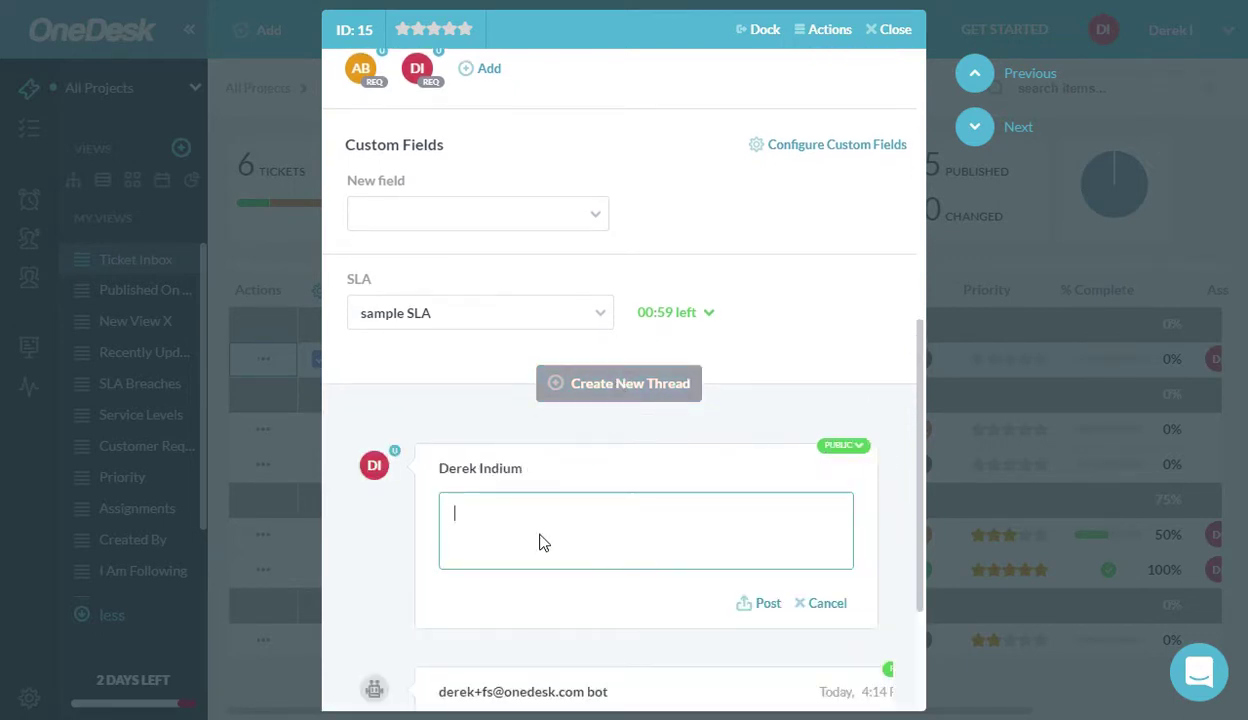
{"action": "type", "text": "Reply"}
{"action": "left_click", "coordinate": [856, 450]}
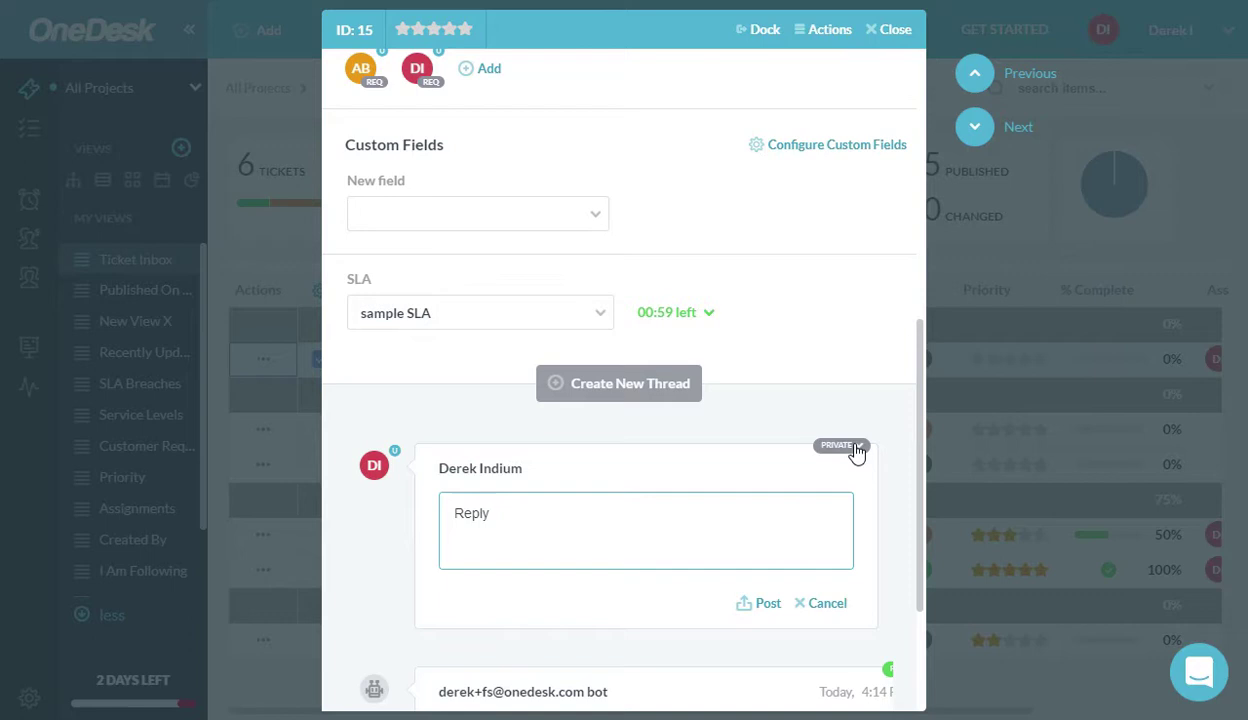
{"action": "left_click", "coordinate": [856, 450]}
{"action": "left_click", "coordinate": [755, 603]}
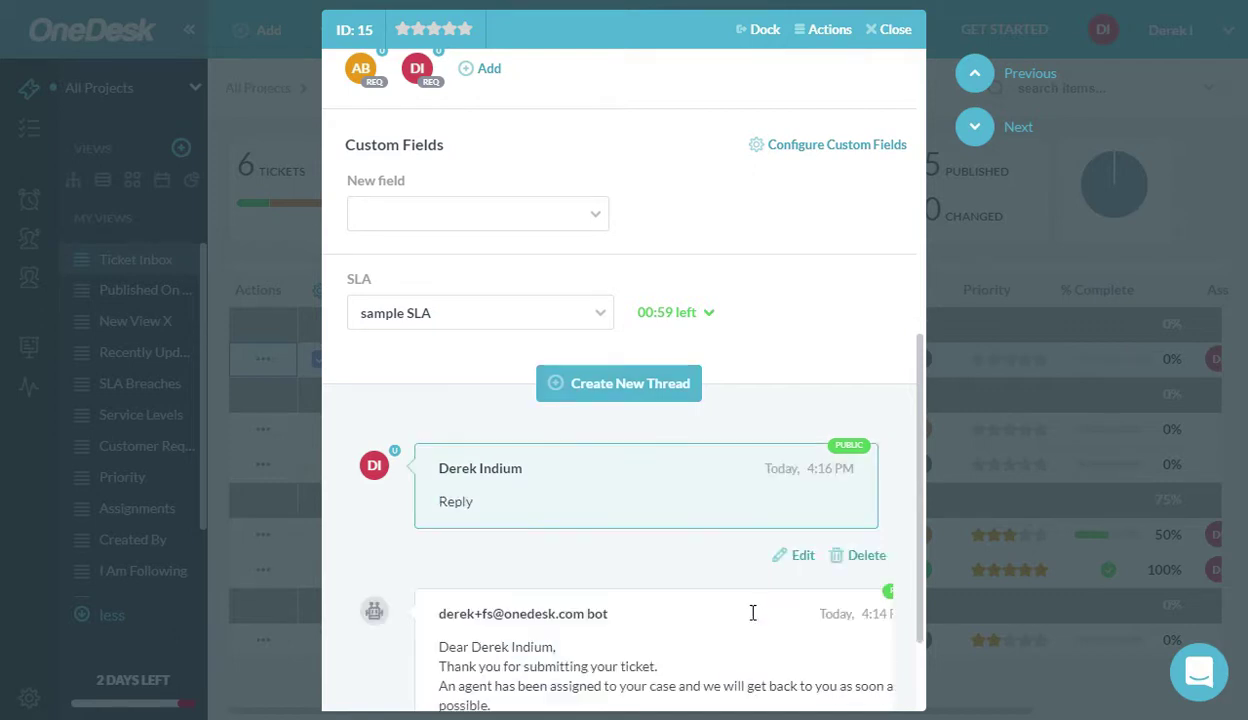
{"action": "mouse_move", "coordinate": [651, 486]}
{"action": "scroll", "coordinate": [657, 571], "scroll_direction": "up", "scroll_amount": 5}
Set Ticket 3's status back to Pending agent and close its details view.
{"action": "scroll", "coordinate": [640, 450], "scroll_direction": "up", "scroll_amount": 5}
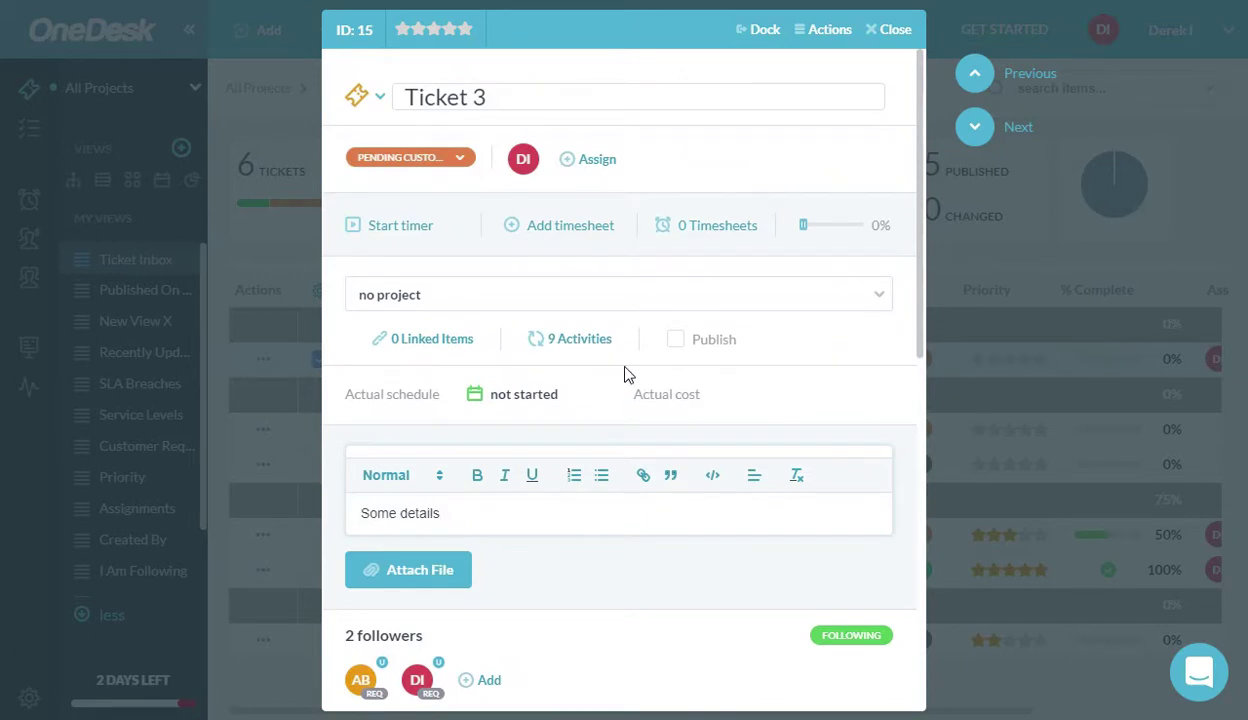
{"action": "left_click", "coordinate": [459, 162]}
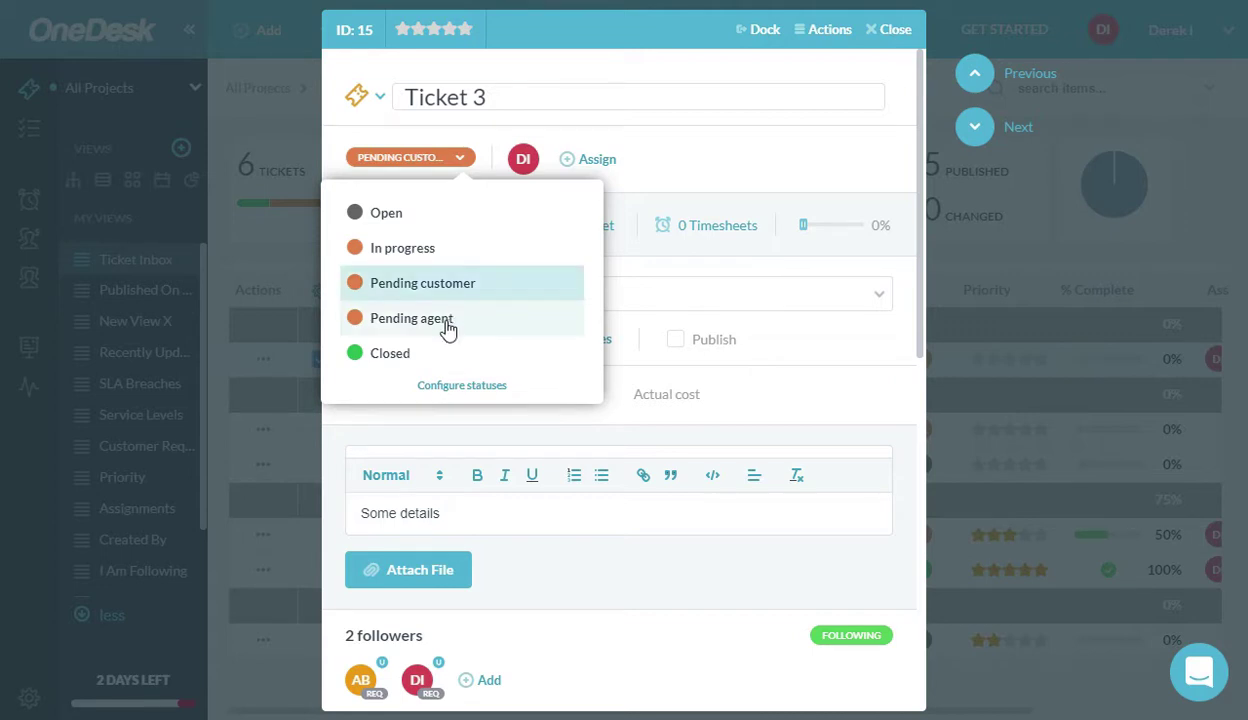
{"action": "left_click", "coordinate": [435, 320]}
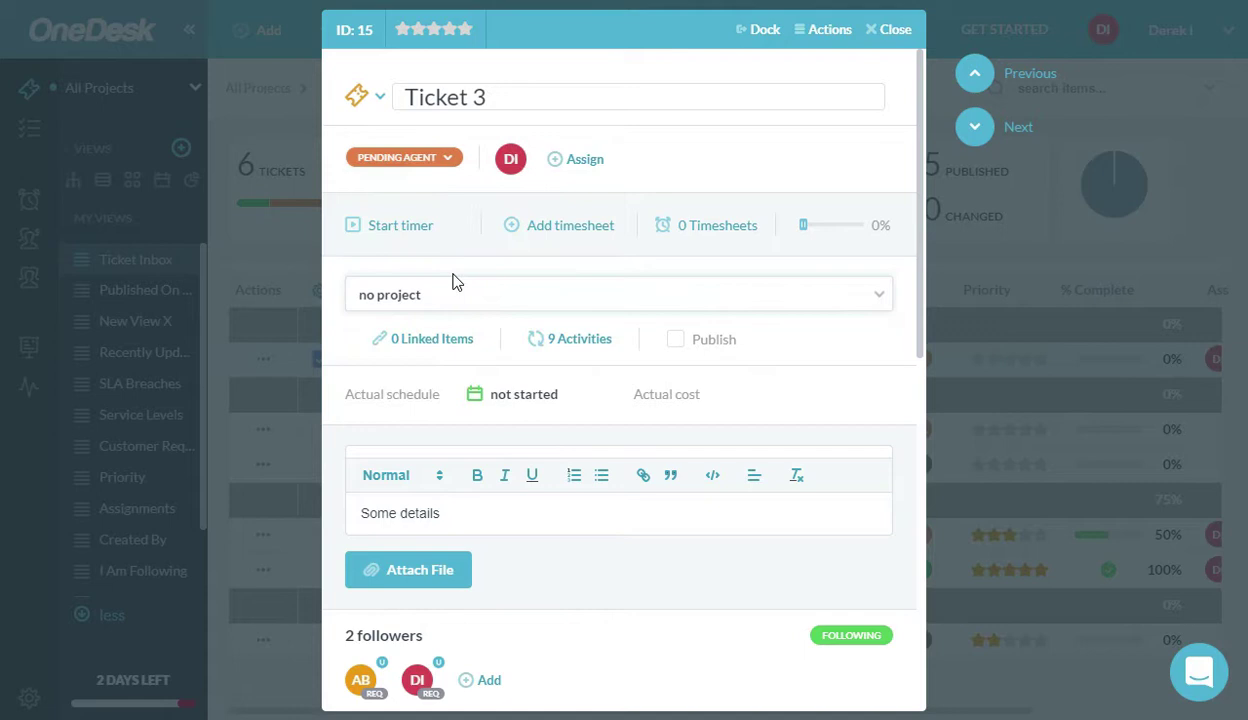
{"action": "left_click", "coordinate": [450, 160]}
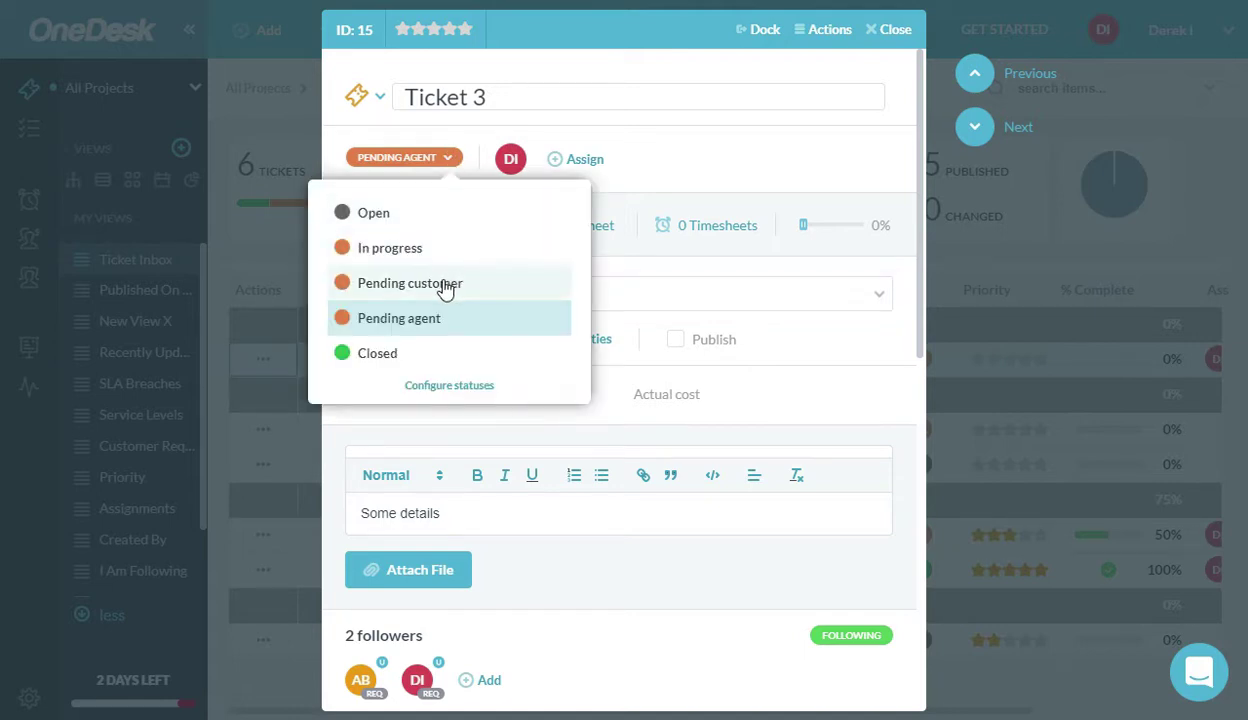
{"action": "key", "text": "Escape"}
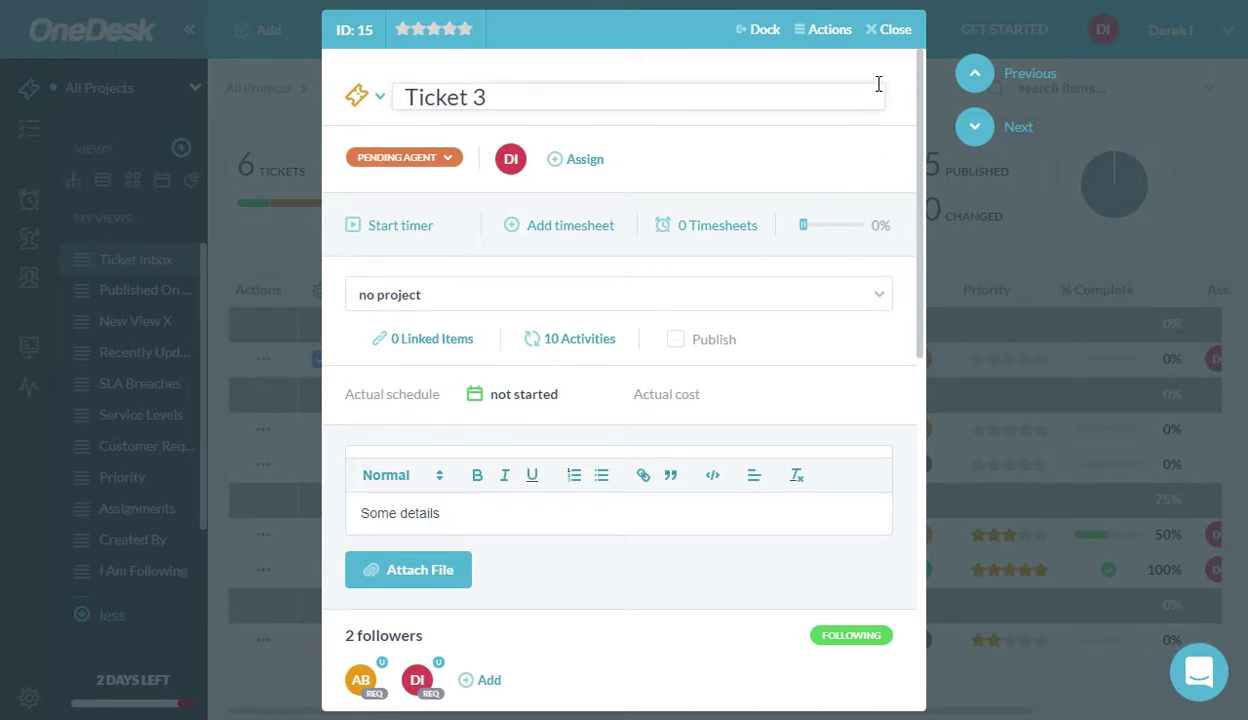
{"action": "left_click", "coordinate": [895, 30]}
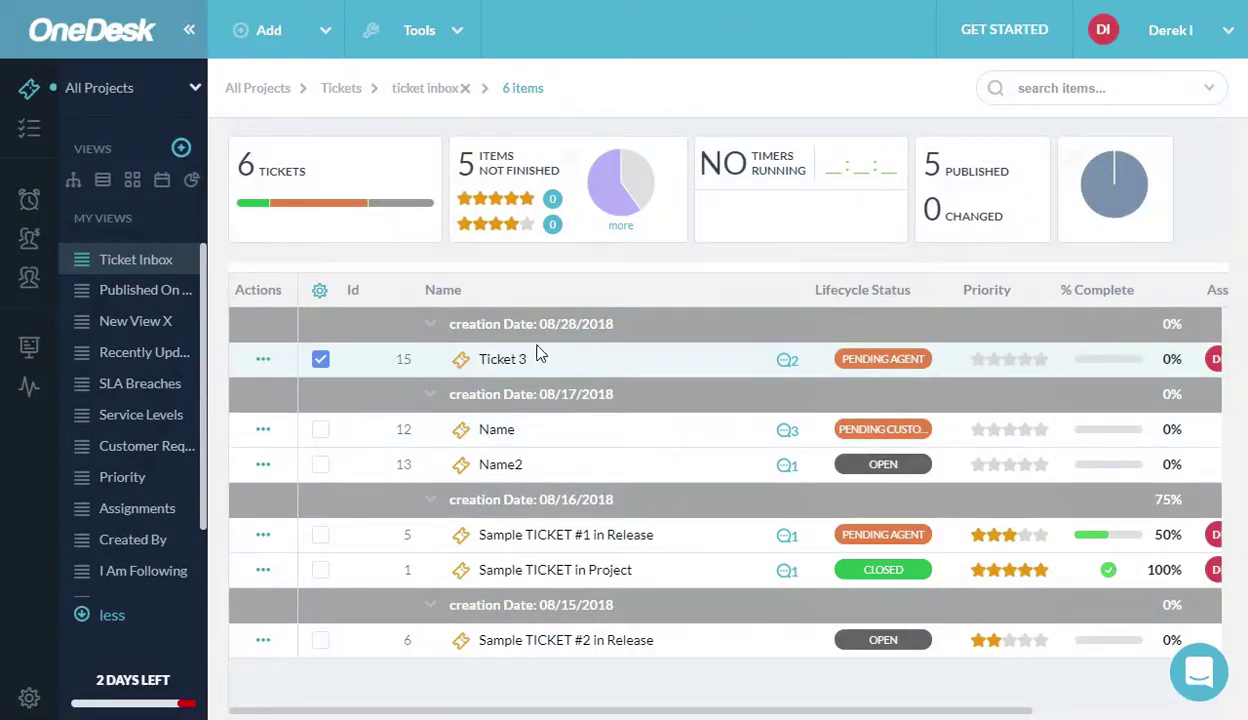
Open Administration > Email Settings and review the header logo, signature and reply addresses.
{"action": "left_click", "coordinate": [30, 700]}
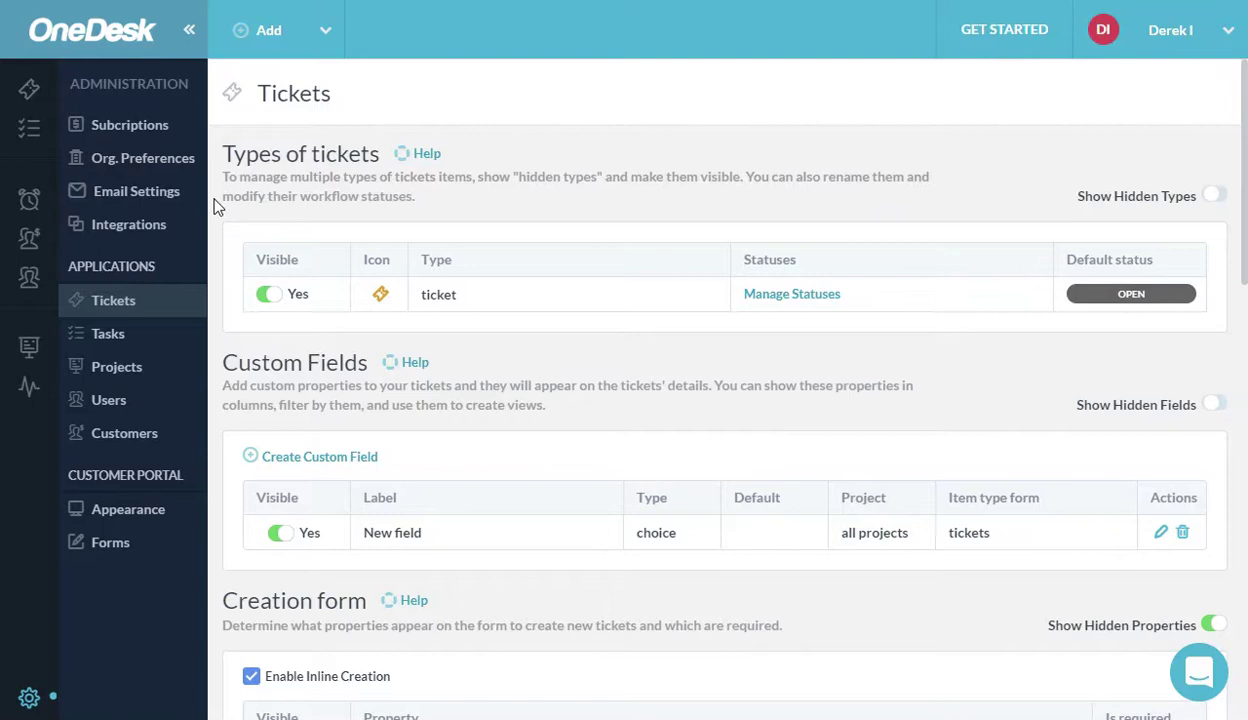
{"action": "left_click", "coordinate": [135, 195]}
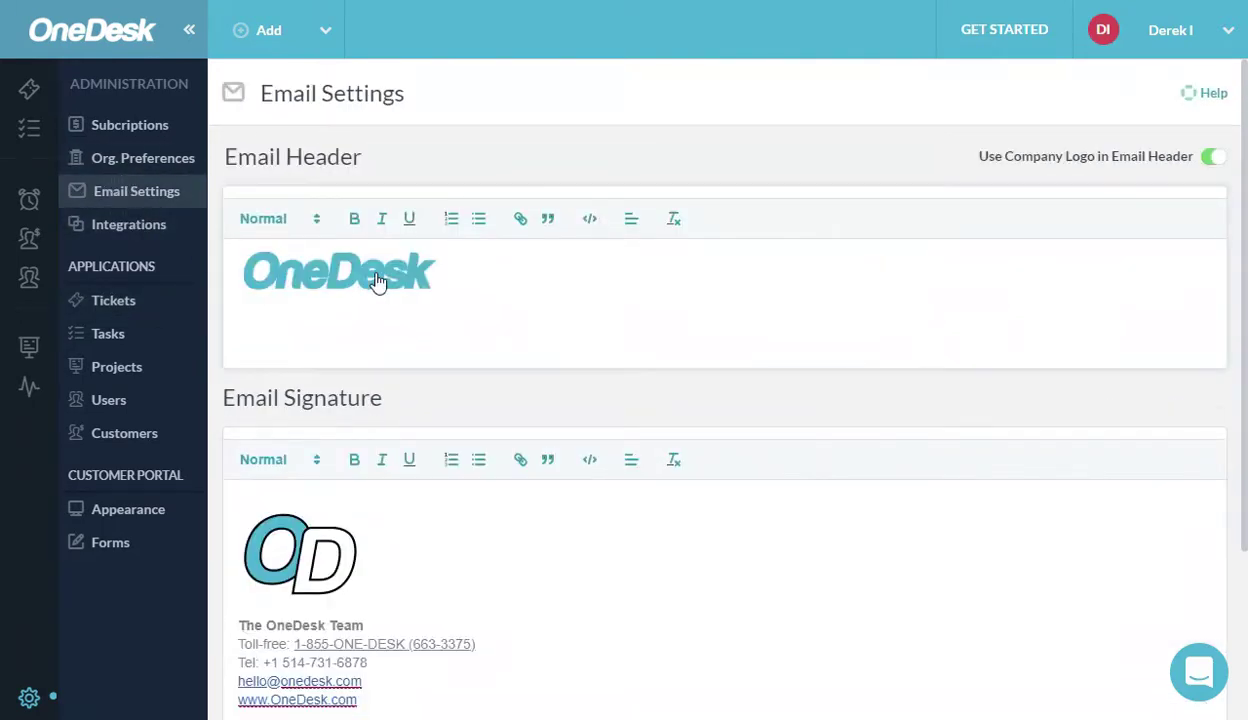
{"action": "scroll", "coordinate": [703, 415], "scroll_direction": "down", "scroll_amount": 3}
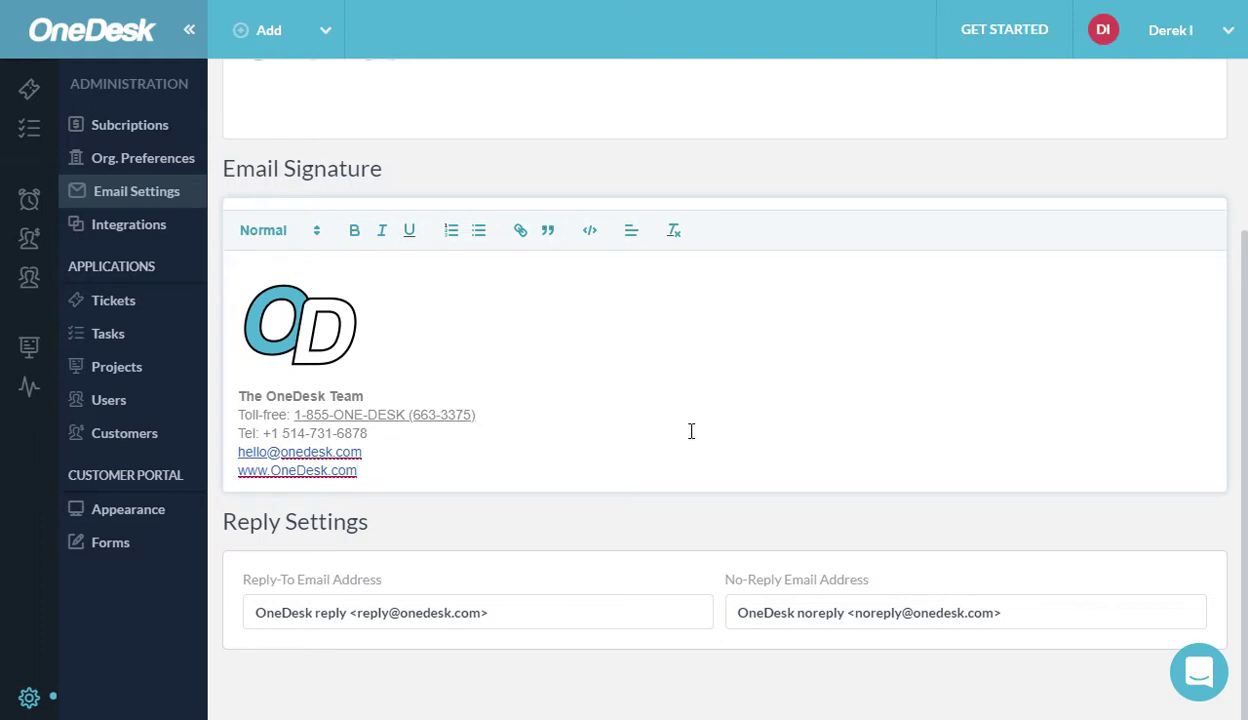
{"action": "scroll", "coordinate": [694, 455], "scroll_direction": "up", "scroll_amount": 3}
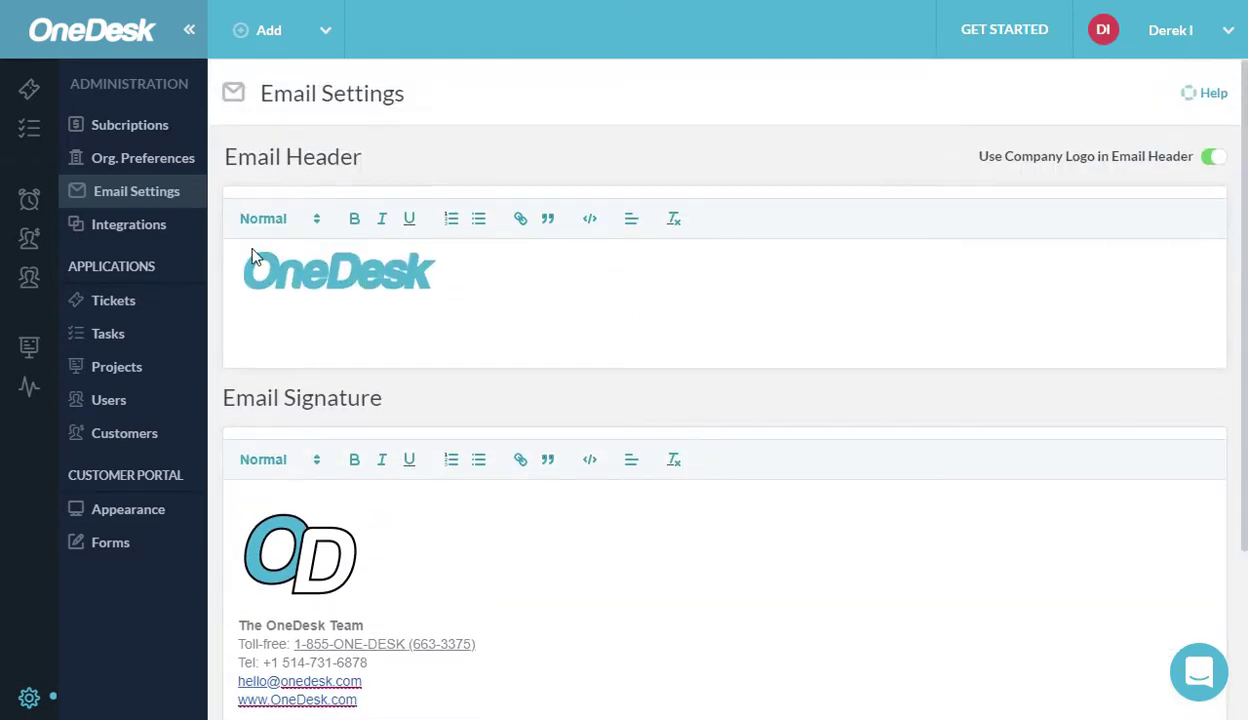
{"action": "scroll", "coordinate": [535, 340], "scroll_direction": "down", "scroll_amount": 2}
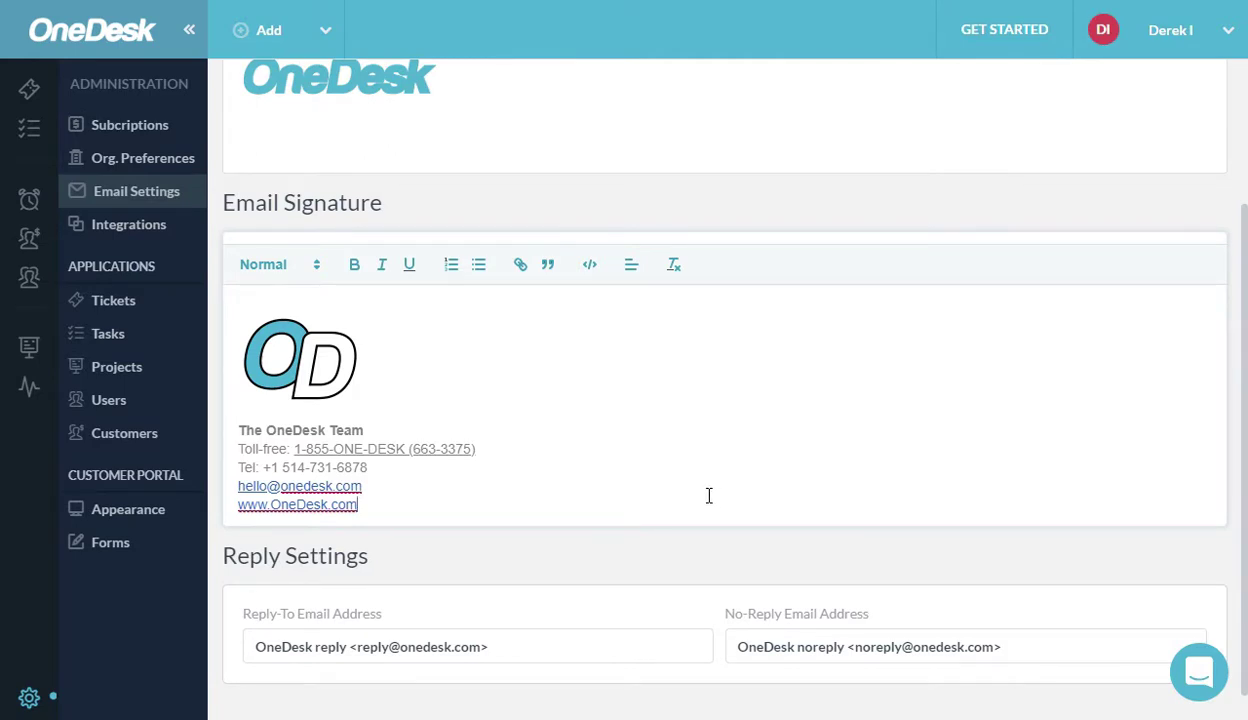
{"action": "scroll", "coordinate": [705, 495], "scroll_direction": "up", "scroll_amount": 3}
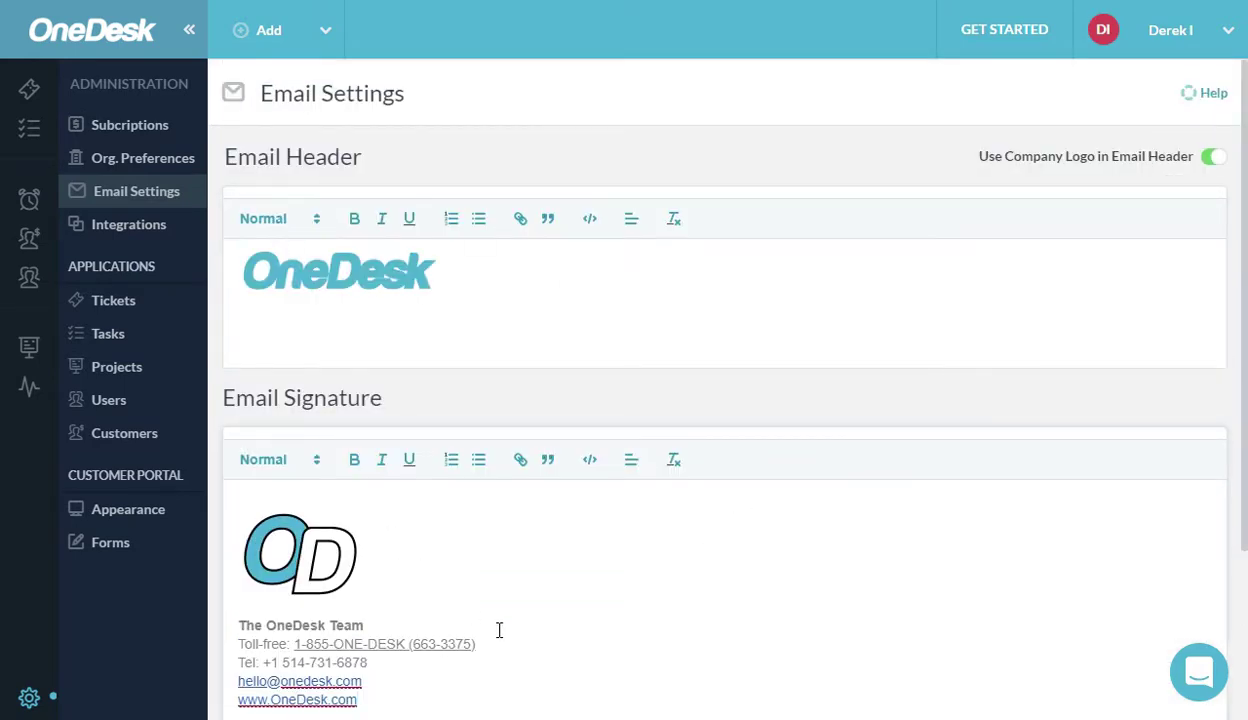
Open the ticket settings page and scroll down to Workflow Automations.
{"action": "left_click", "coordinate": [116, 304]}
{"action": "scroll", "coordinate": [685, 376], "scroll_direction": "down", "scroll_amount": 5}
{"action": "scroll", "coordinate": [683, 410], "scroll_direction": "down", "scroll_amount": 3}
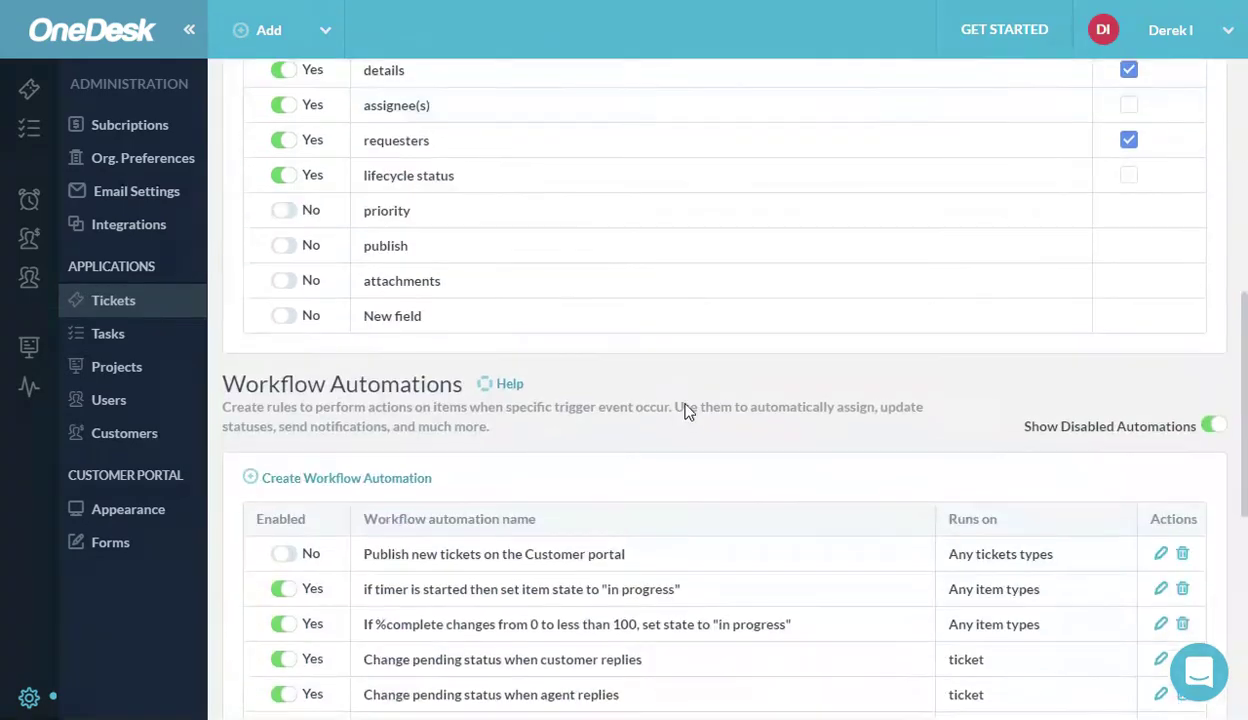
{"action": "scroll", "coordinate": [657, 624], "scroll_direction": "down", "scroll_amount": 2}
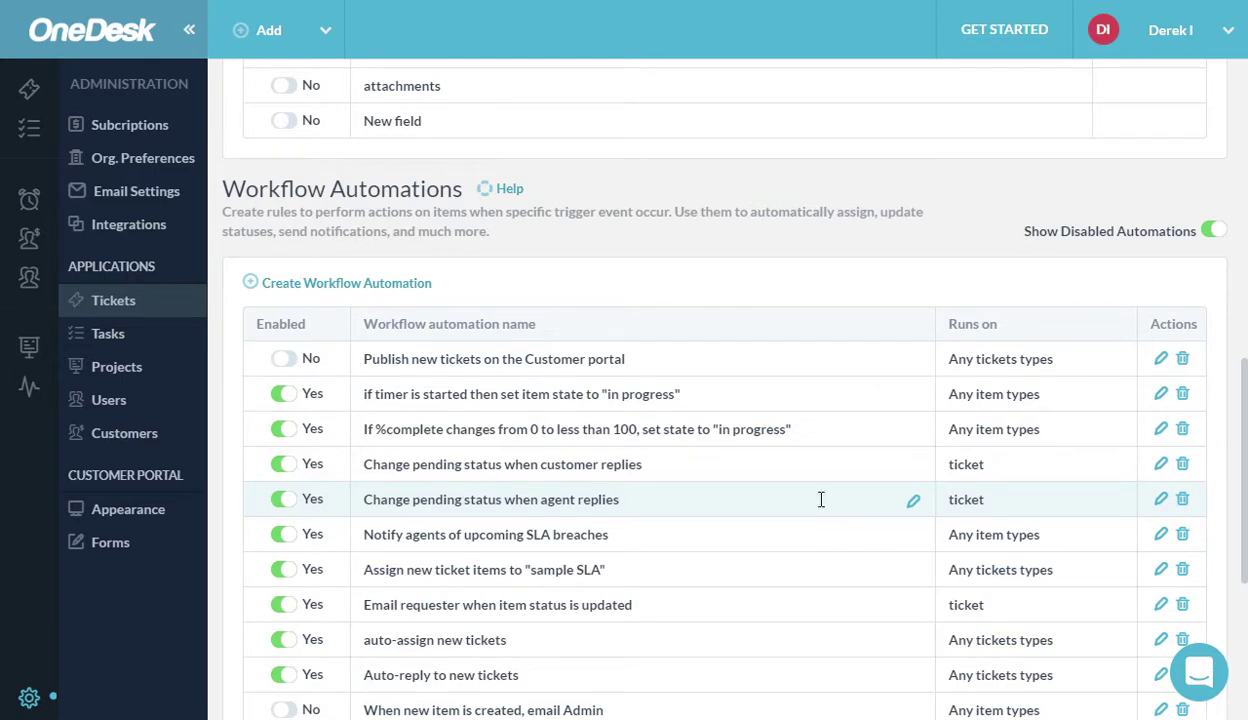
{"action": "scroll", "coordinate": [700, 450], "scroll_direction": "down", "scroll_amount": 2}
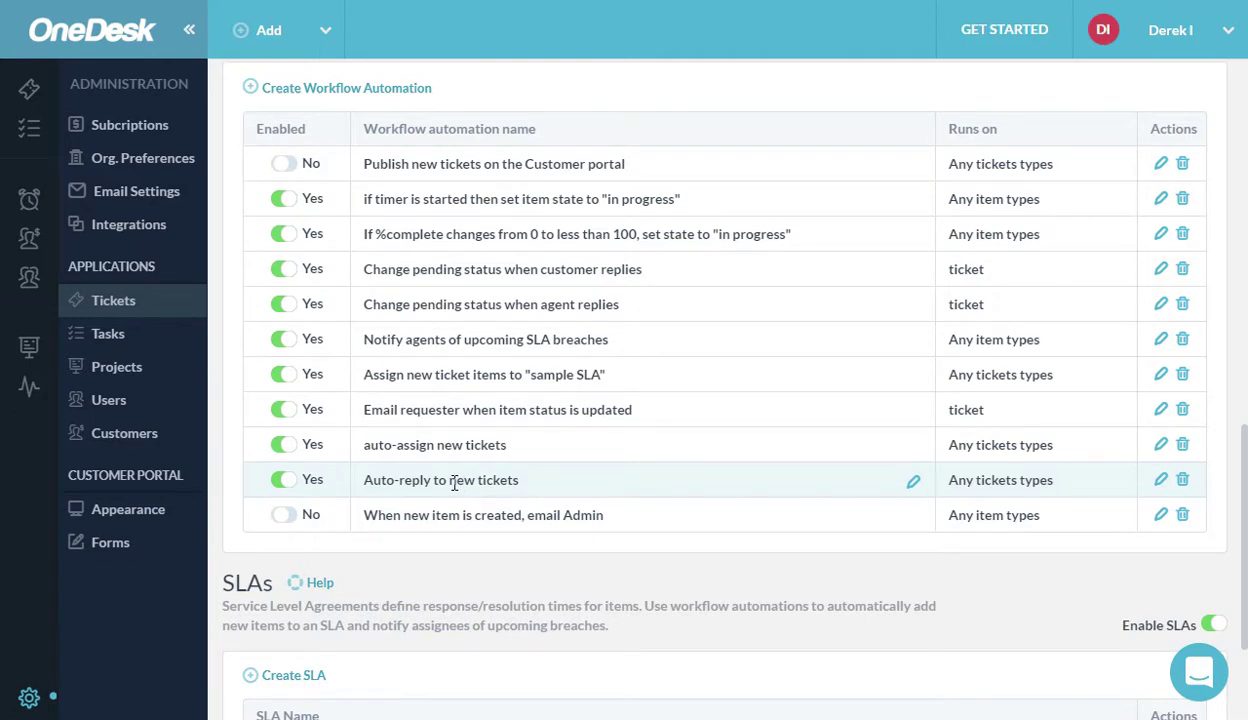
Inspect the 'Auto-reply to new tickets' rule's discussion action and close it unchanged.
{"action": "left_click", "coordinate": [1160, 479]}
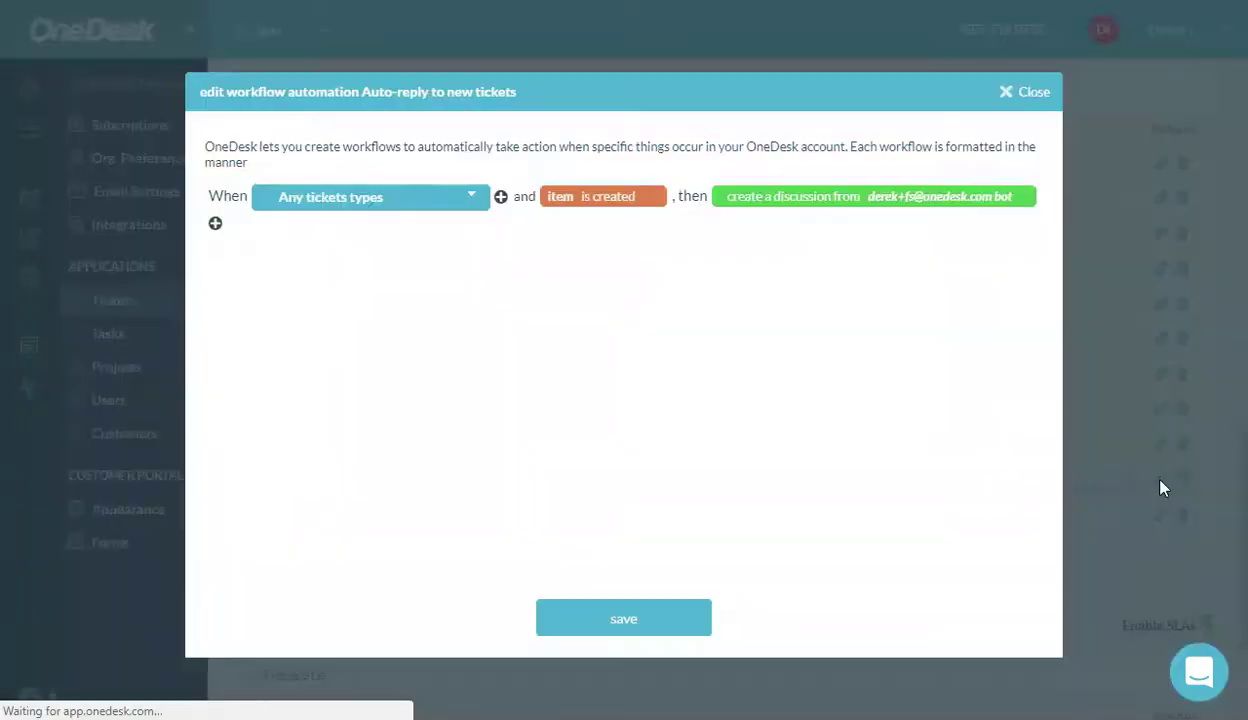
{"action": "left_click", "coordinate": [877, 194]}
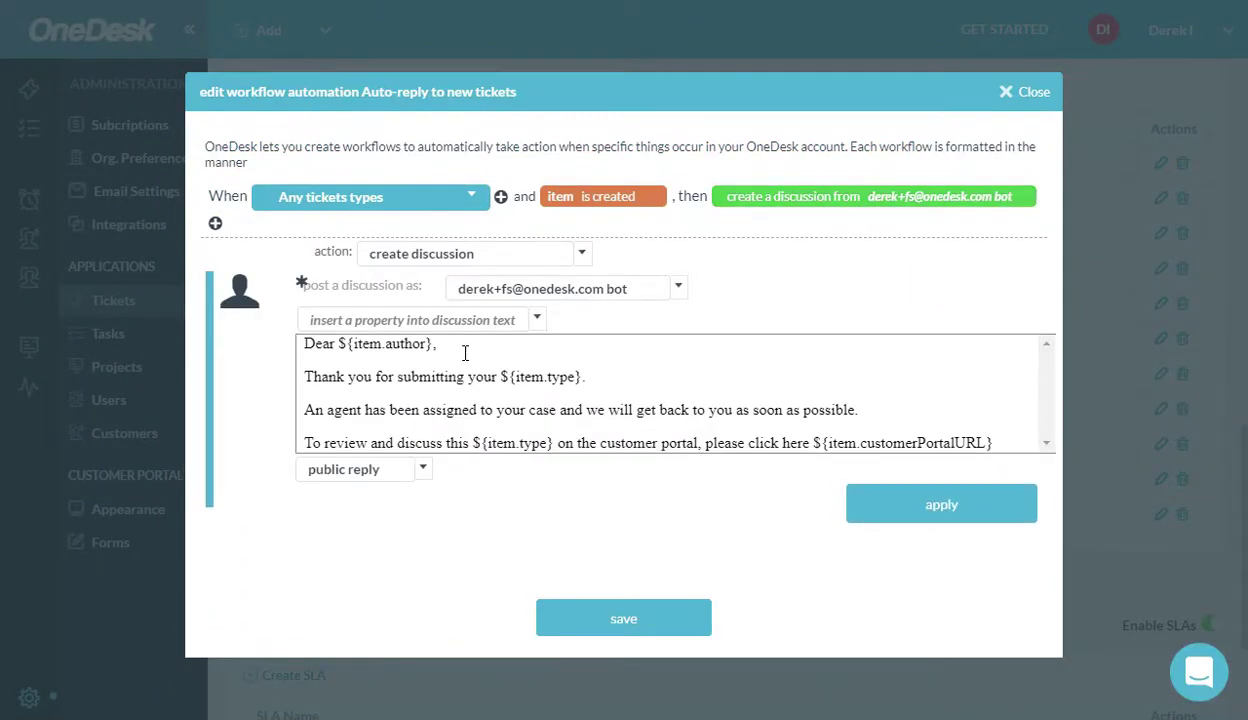
{"action": "left_click", "coordinate": [1030, 92]}
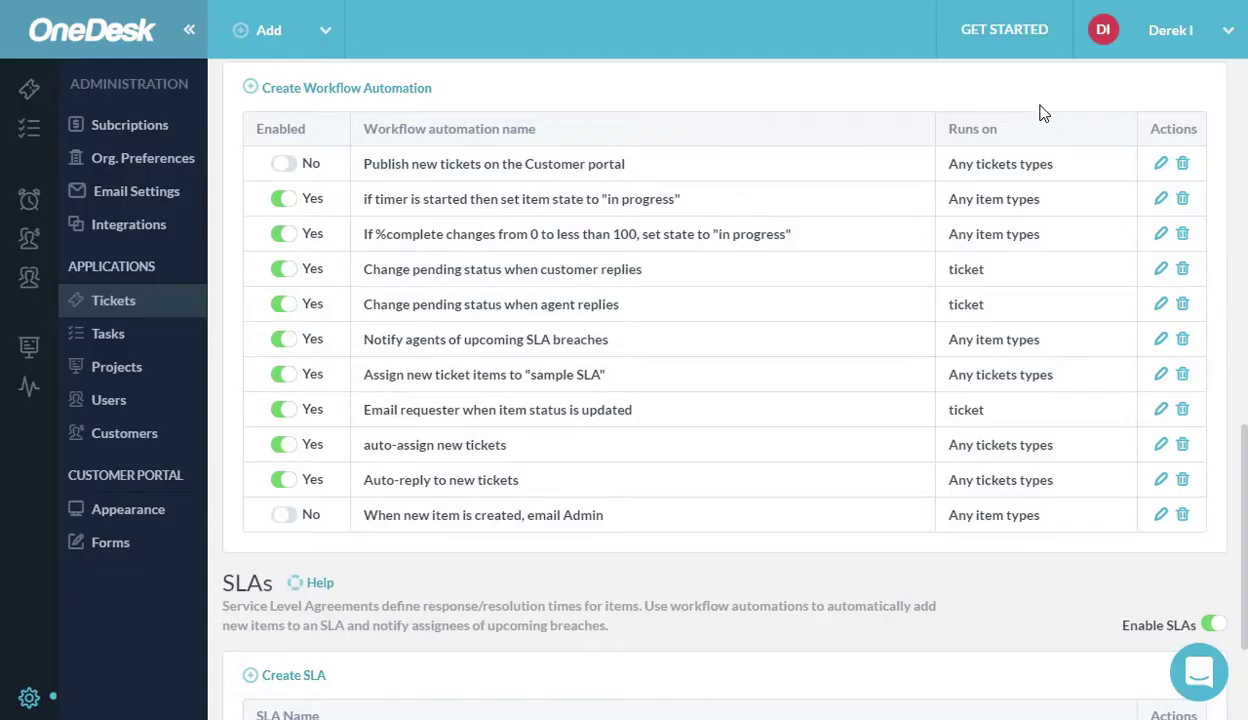
{"action": "scroll", "coordinate": [560, 535], "scroll_direction": "up", "scroll_amount": 1}
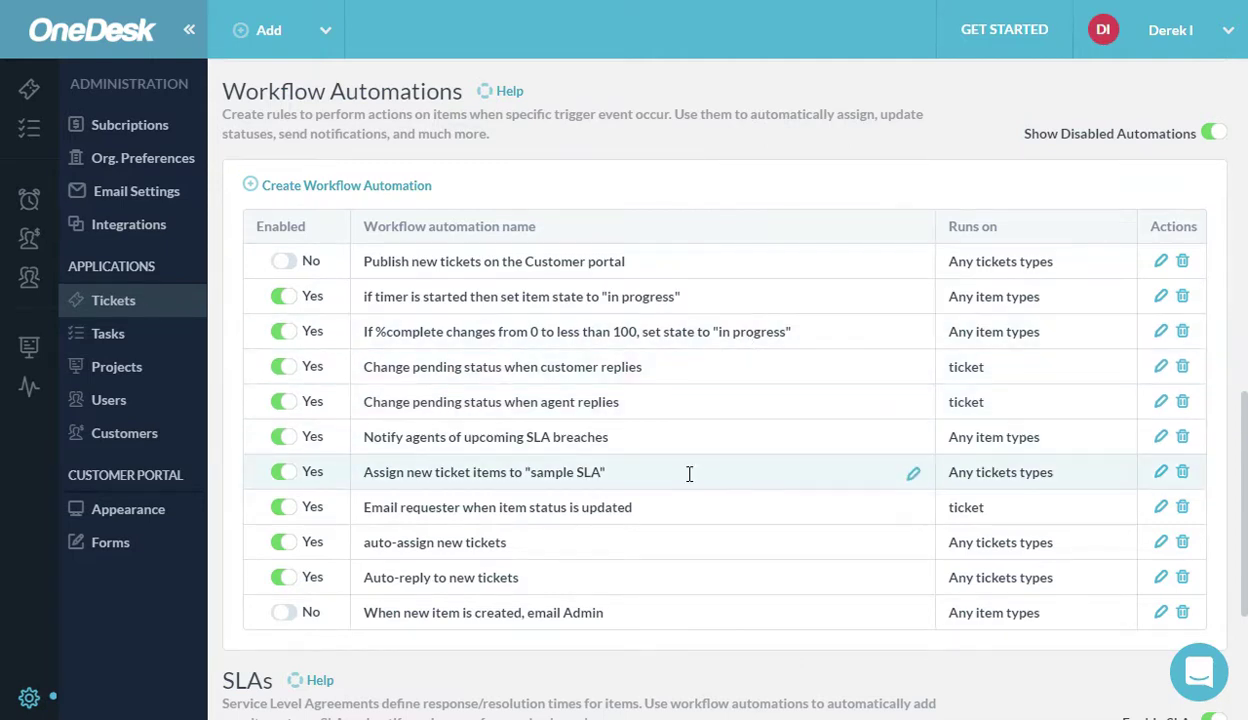
Review the Emails to customers under Customers settings, then return to Users' email list.
{"action": "left_click", "coordinate": [113, 410]}
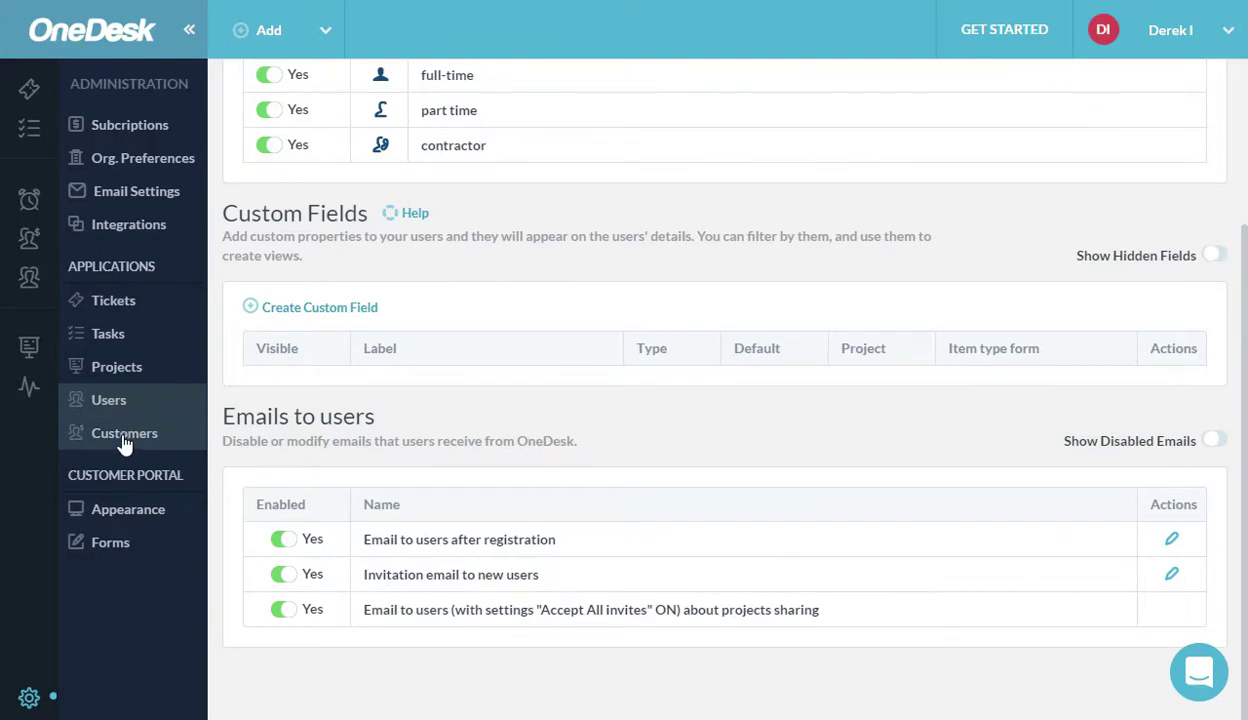
{"action": "left_click", "coordinate": [122, 436]}
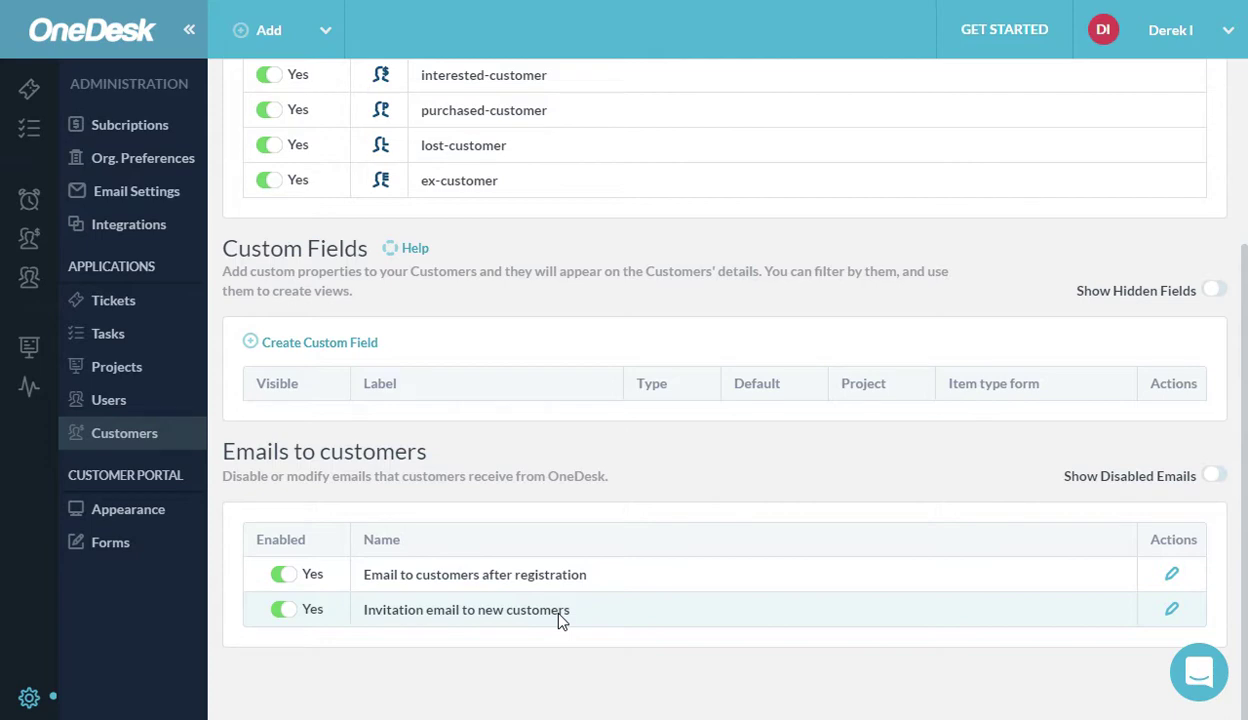
{"action": "left_click", "coordinate": [104, 400]}
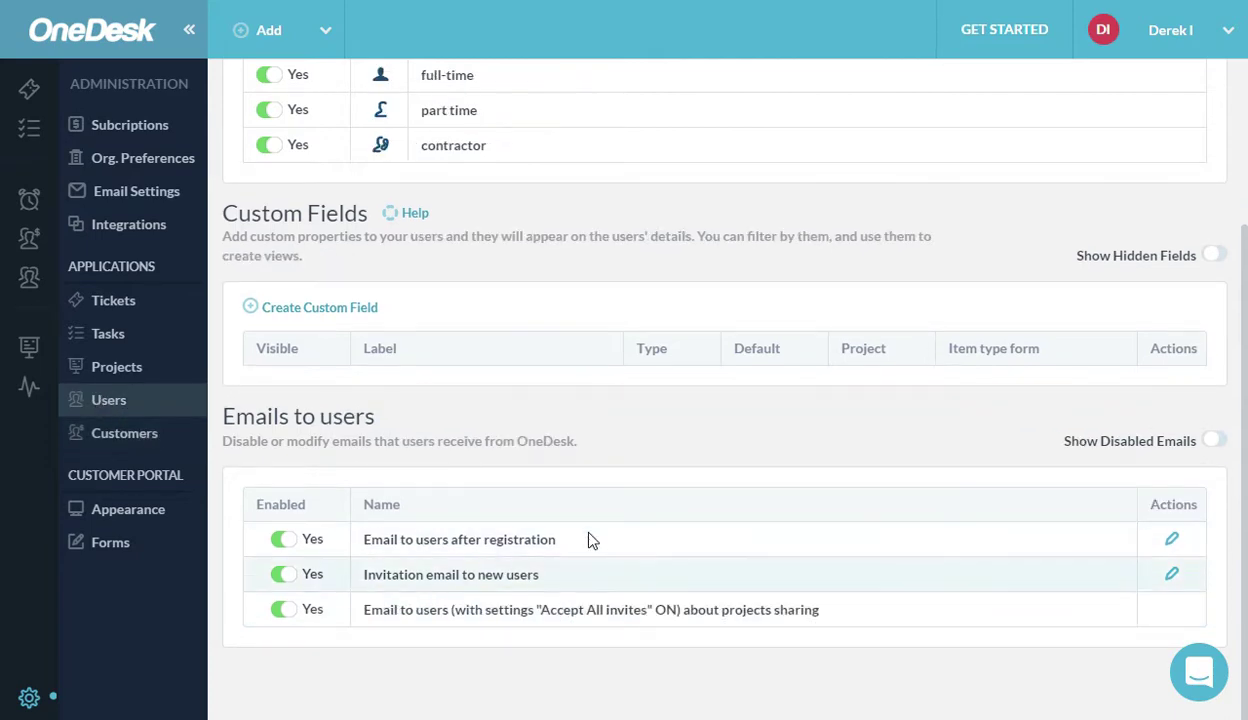